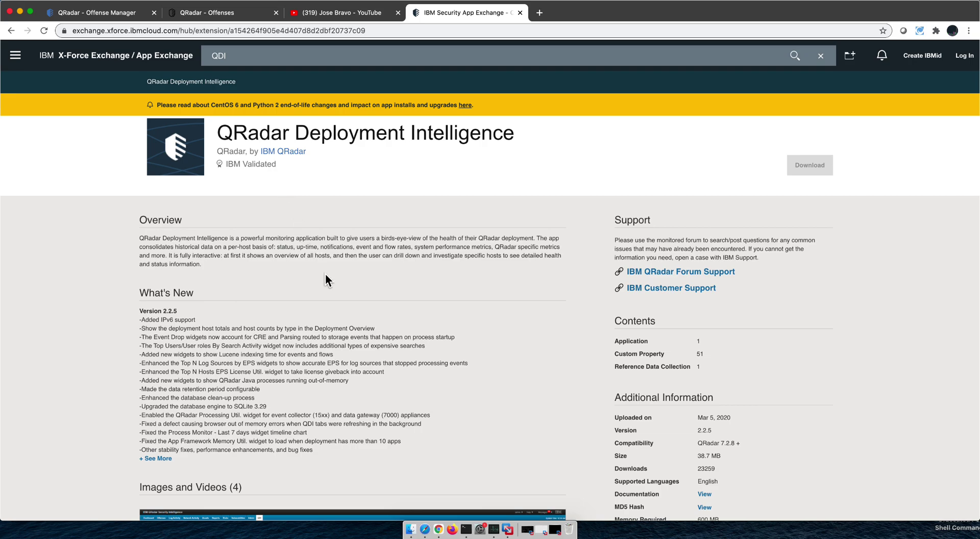
# Step: Review the QRadar Deployment Intelligence app page, including its version 2.2.5 notes and dashboard screenshots
pyautogui.scroll(-5, 357, 335)
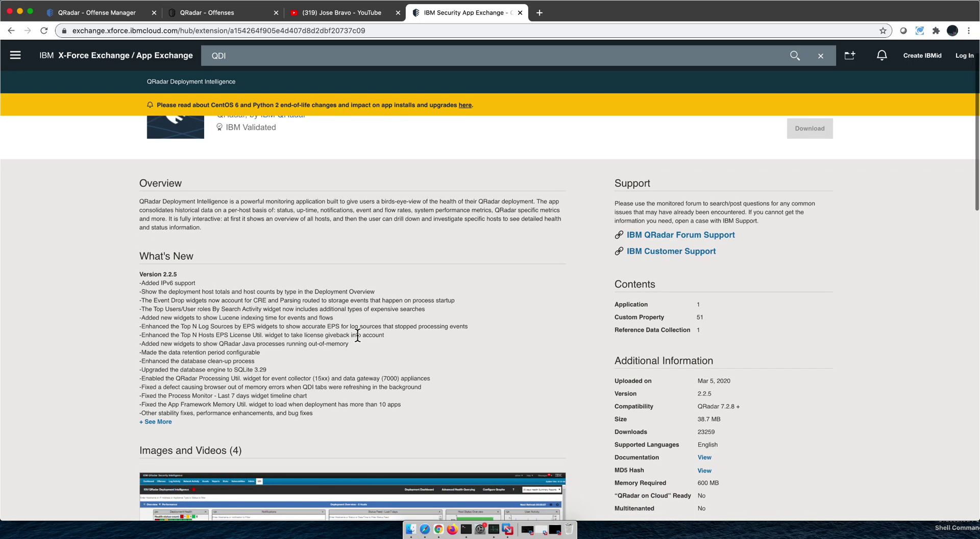
pyautogui.scroll(5, 358, 335)
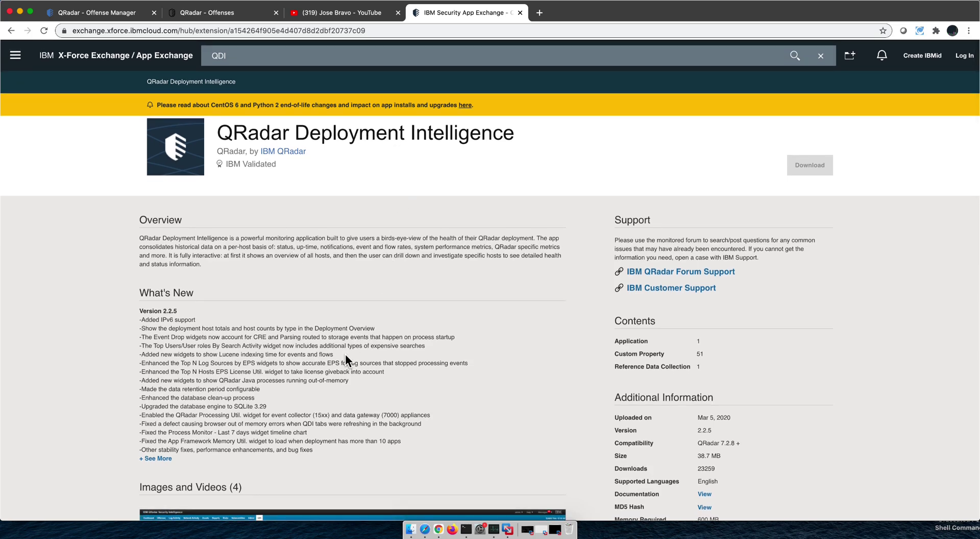
pyautogui.scroll(-5, 315, 356)
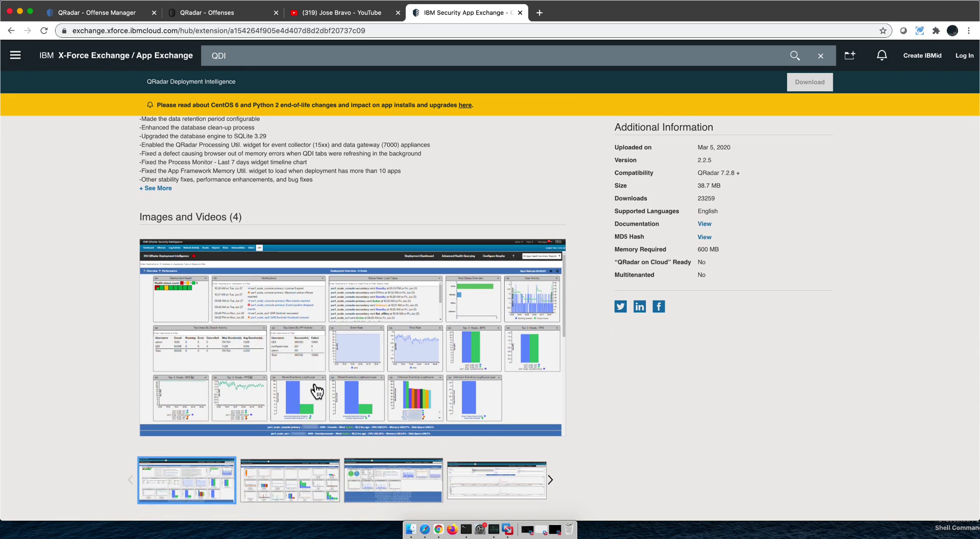
pyautogui.scroll(-1, 314, 390)
pyautogui.scroll(-1, 317, 391)
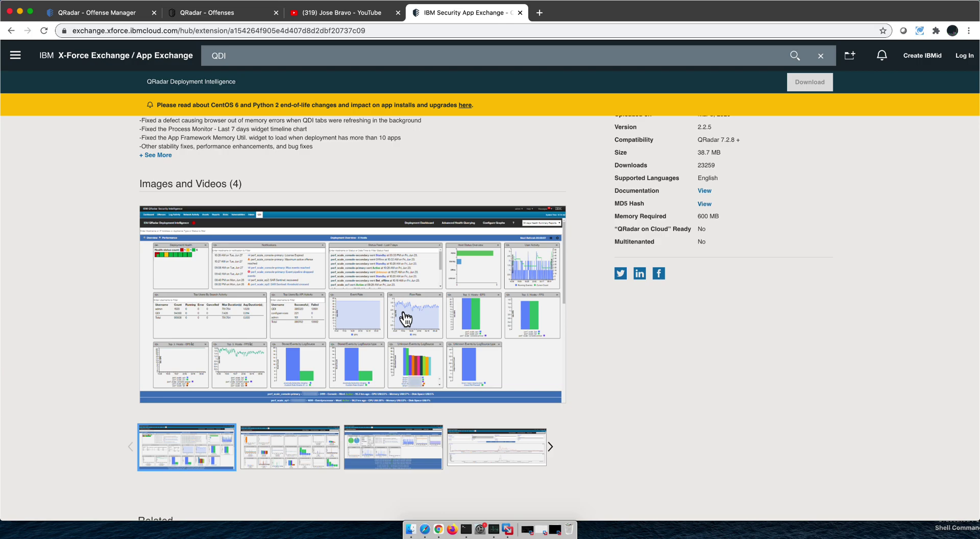
# Step: Switch to Terminal and enter the root password to log in to the SSH session on 172.16.60.10
pyautogui.press('super+Tab')
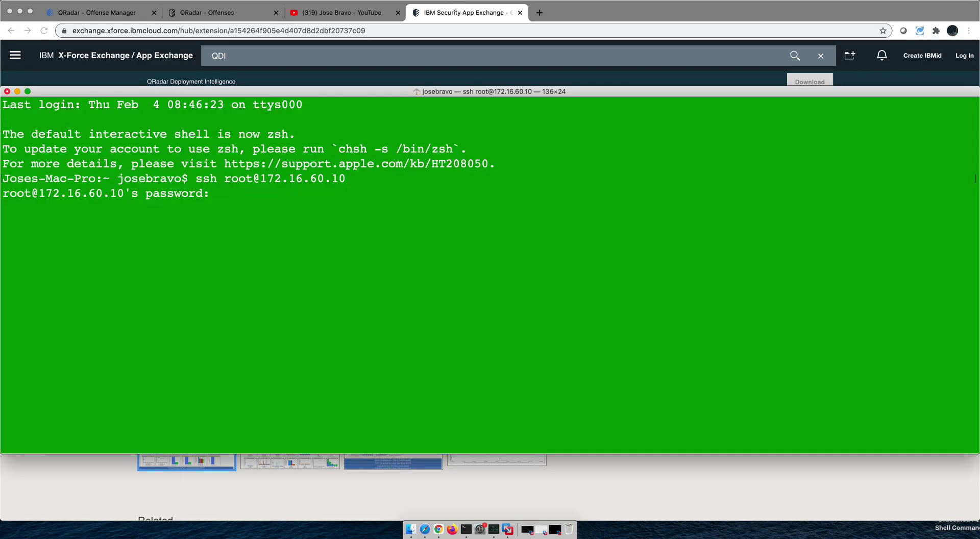
pyautogui.press('Return')
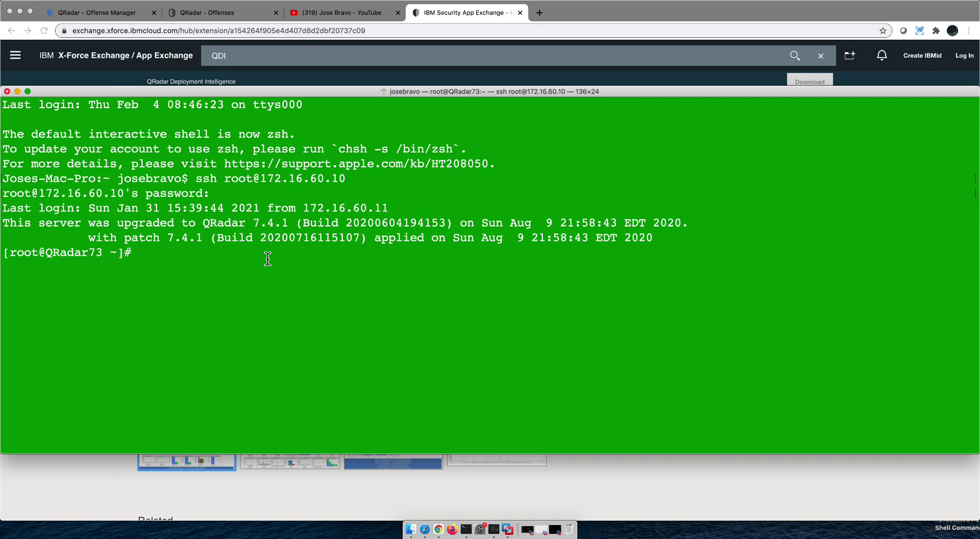
# Step: Run top on the QRadar console and highlight the uptime and load averages in its header line
pyautogui.write('top')
pyautogui.press('Return')
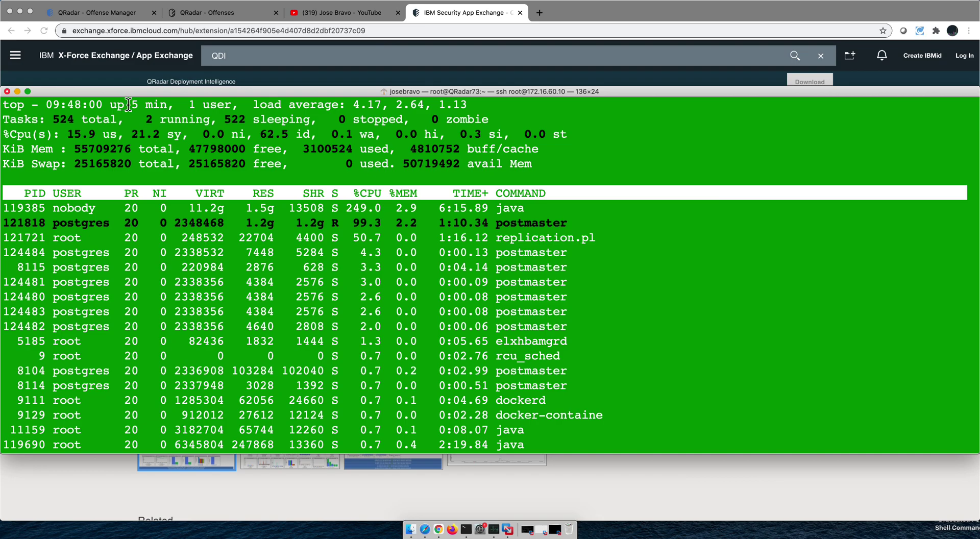
pyautogui.moveTo(132, 105); pyautogui.dragTo(473, 106)
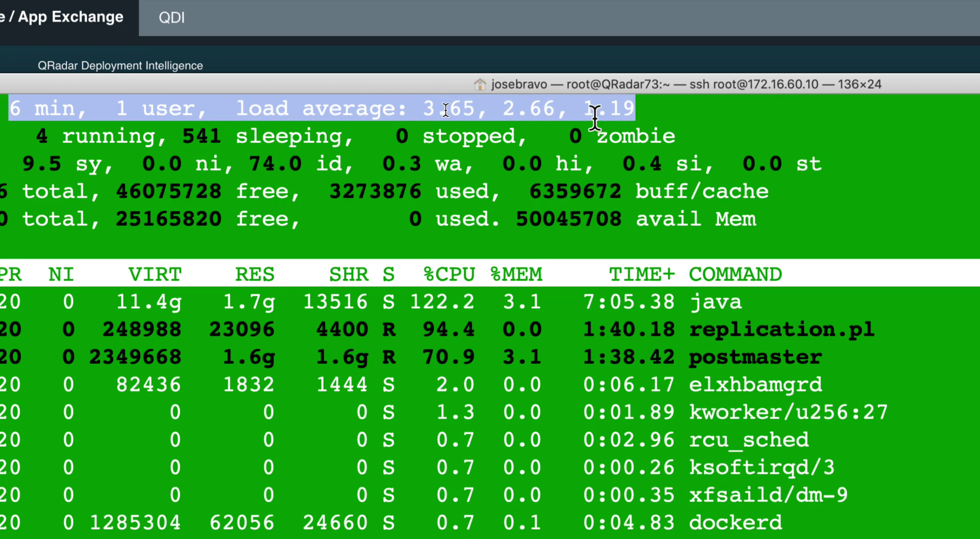
pyautogui.click(553, 130)
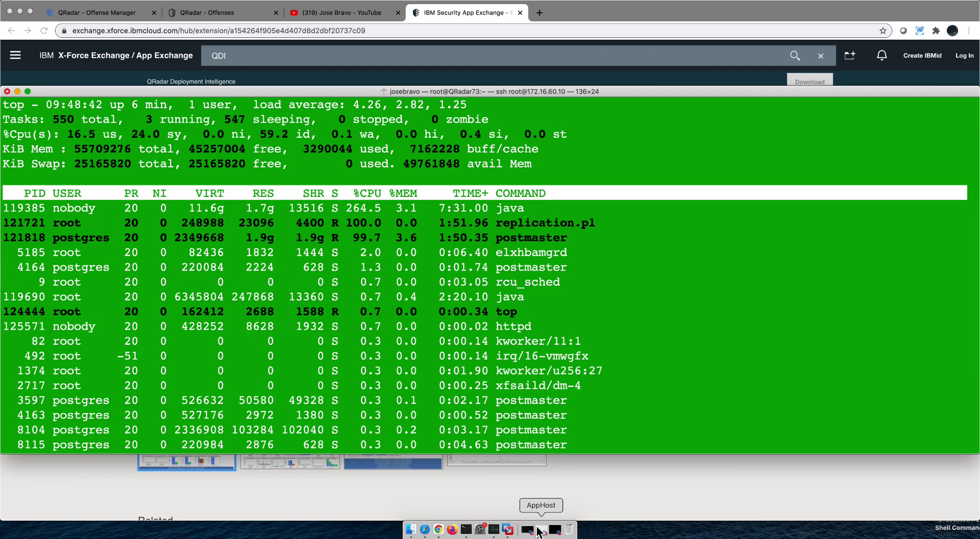
# Step: Inspect the Processors & Memory settings of the QRadar 7.3 virtual machine, then close them and minimize its window
pyautogui.click(537, 533)
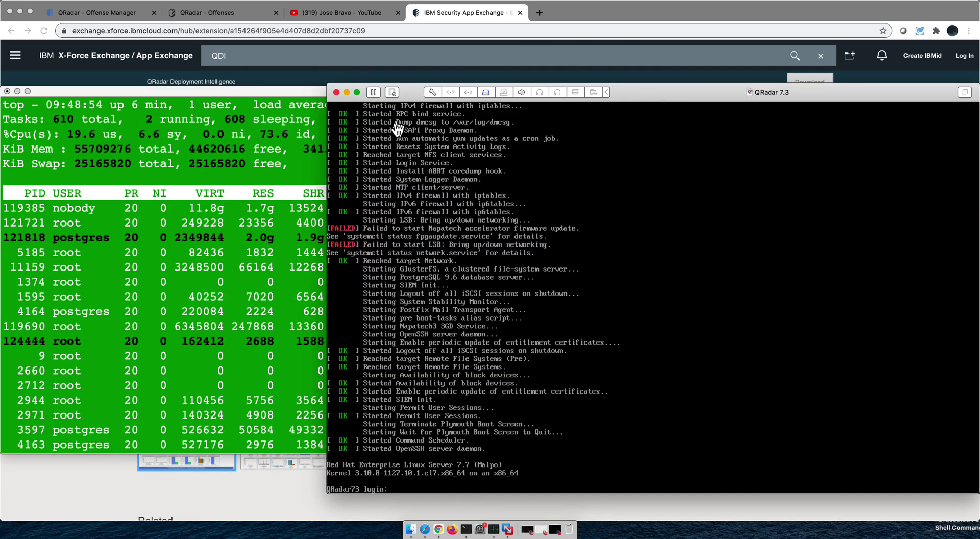
pyautogui.click(430, 93)
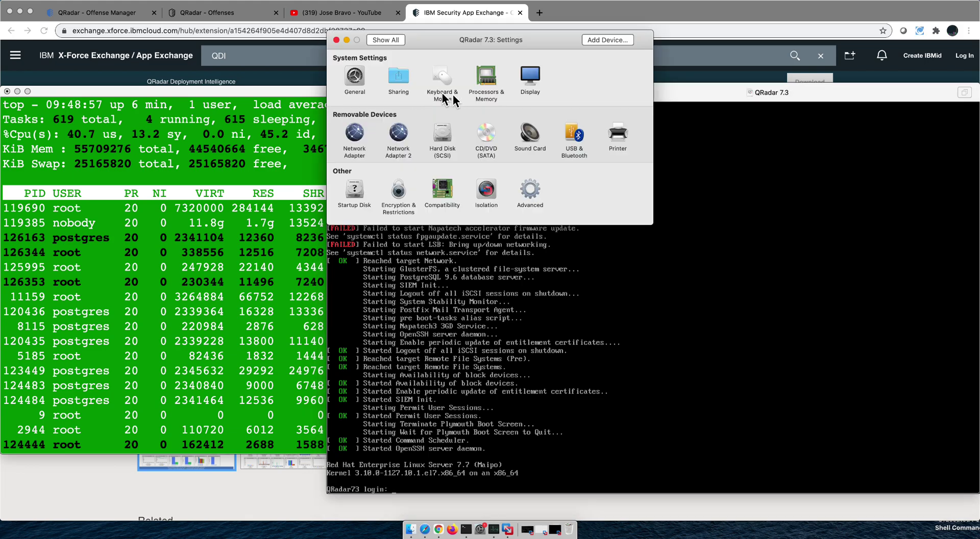
pyautogui.click(487, 81)
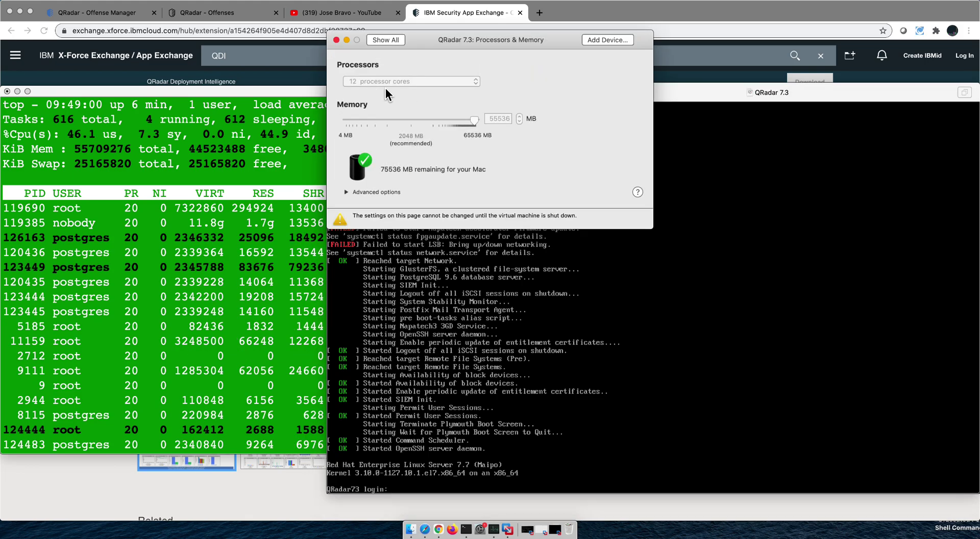
pyautogui.click(336, 40)
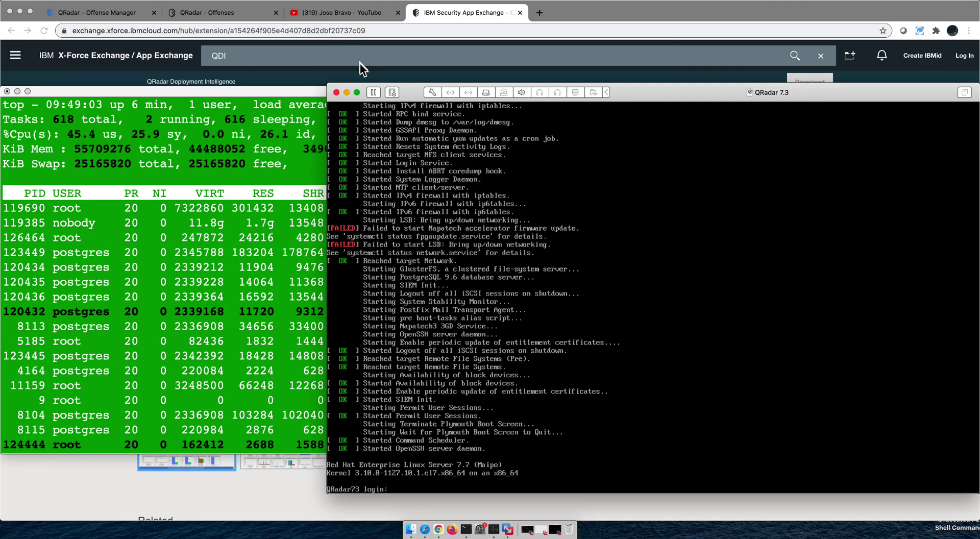
pyautogui.click(347, 92)
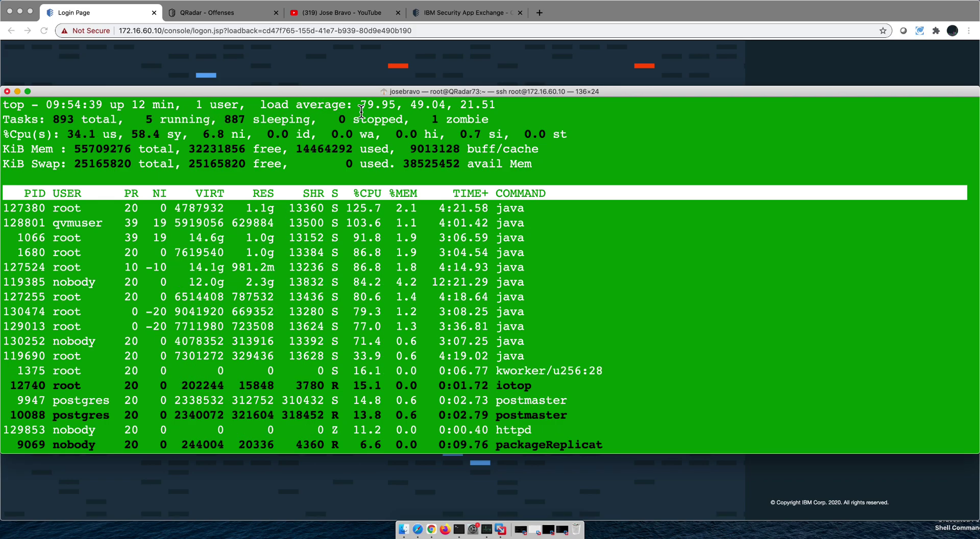
# Step: Switch to the browser and log in to the QRadar console as admin with the account password
pyautogui.click(370, 46)
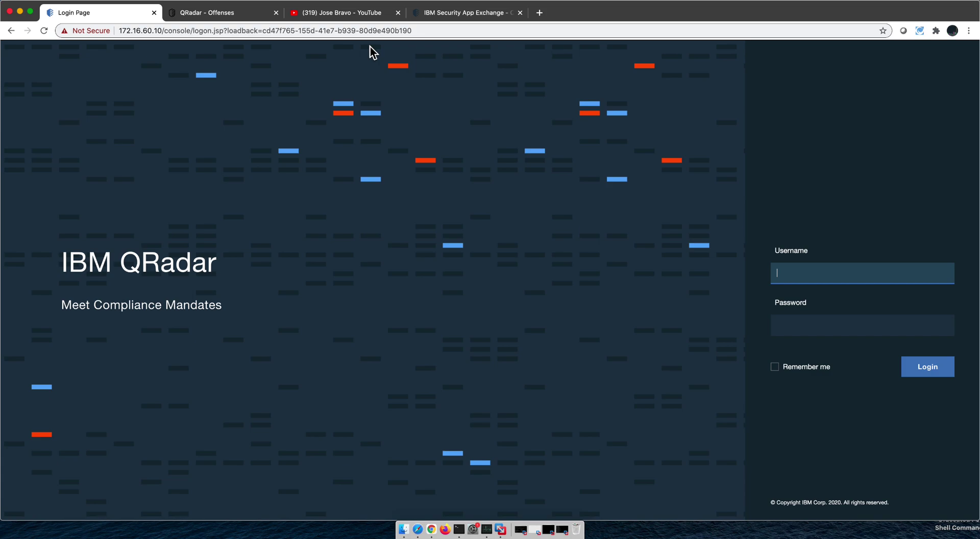
pyautogui.click(799, 280)
pyautogui.write('dmin')
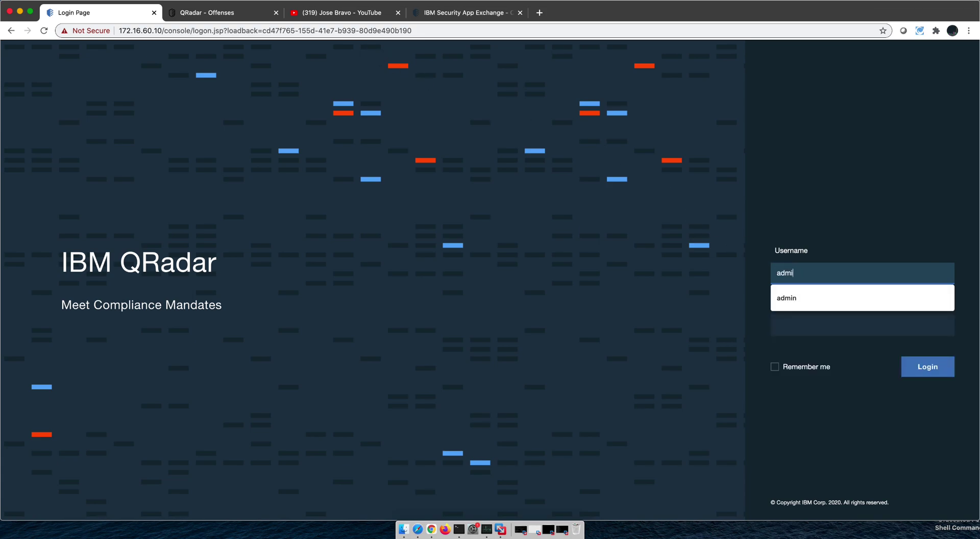
pyautogui.press('Tab')
pyautogui.write('••••')
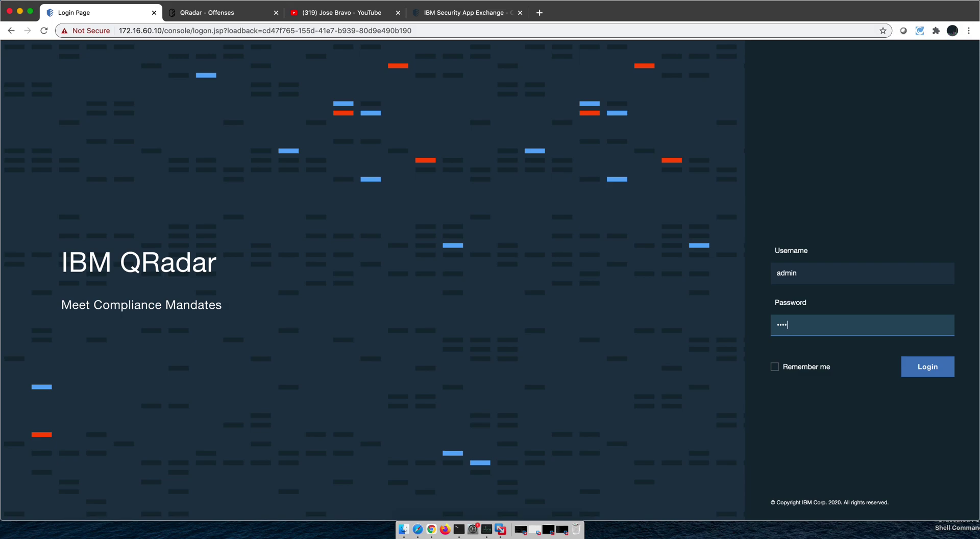
pyautogui.write('••••')
pyautogui.click(926, 375)
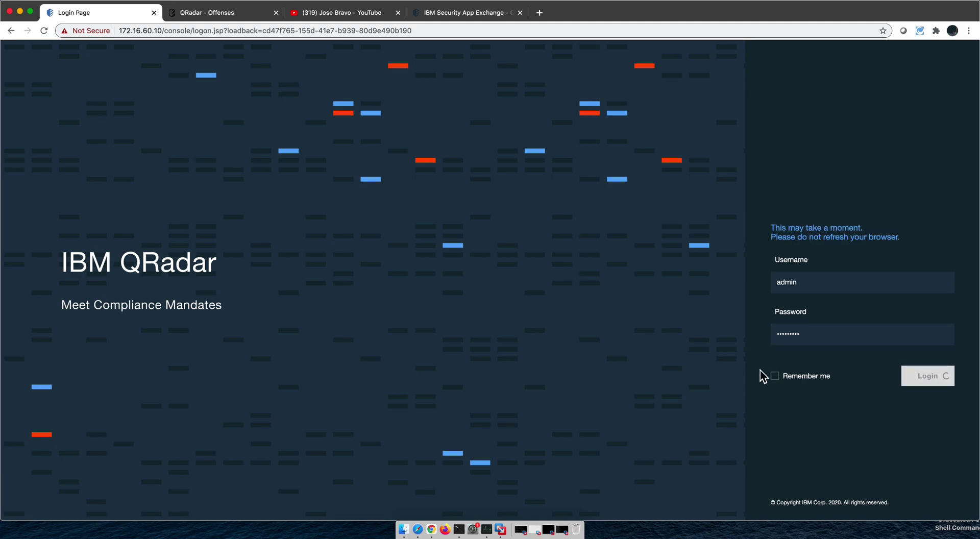
# Step: Compare the load averages in Terminal's top output with the QRadar login and dashboard loading progress in the browser
pyautogui.click(459, 529)
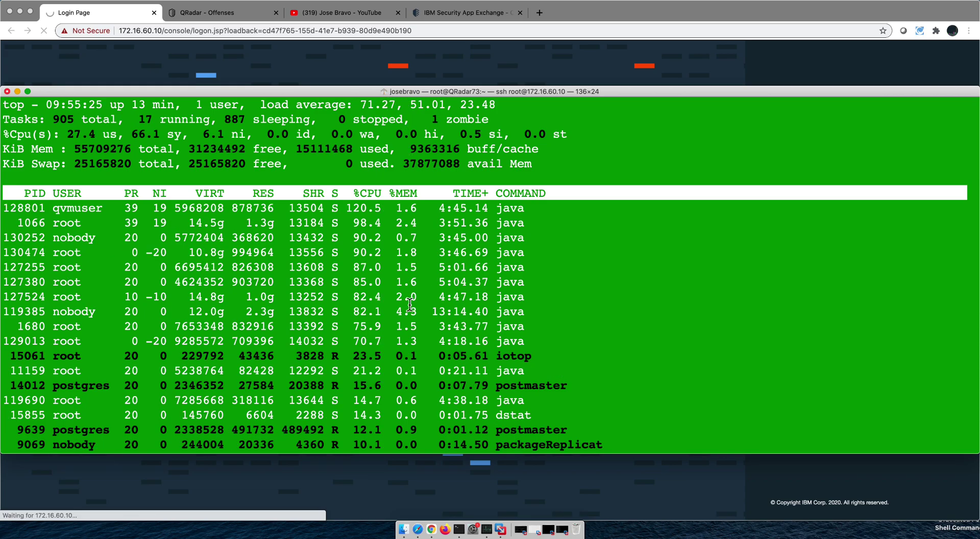
pyautogui.click(418, 475)
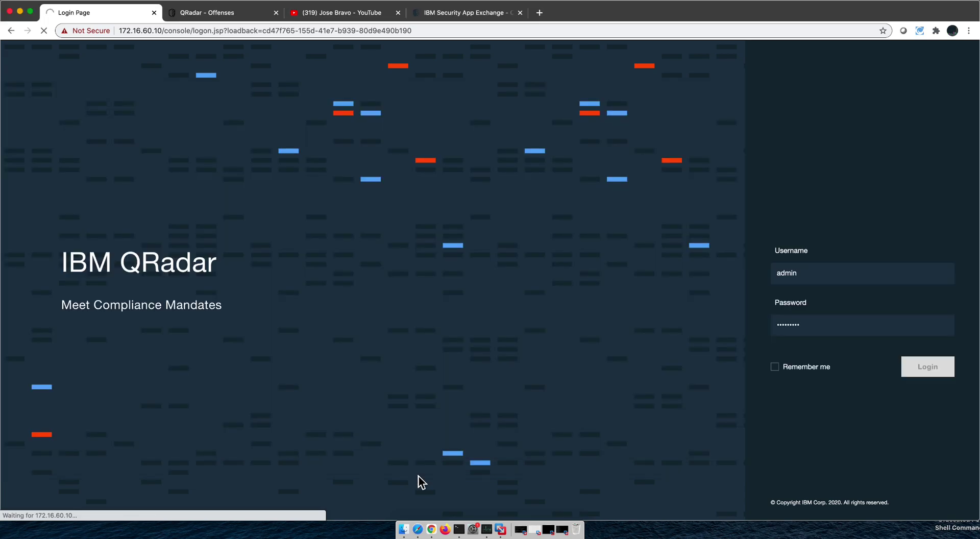
pyautogui.click(459, 529)
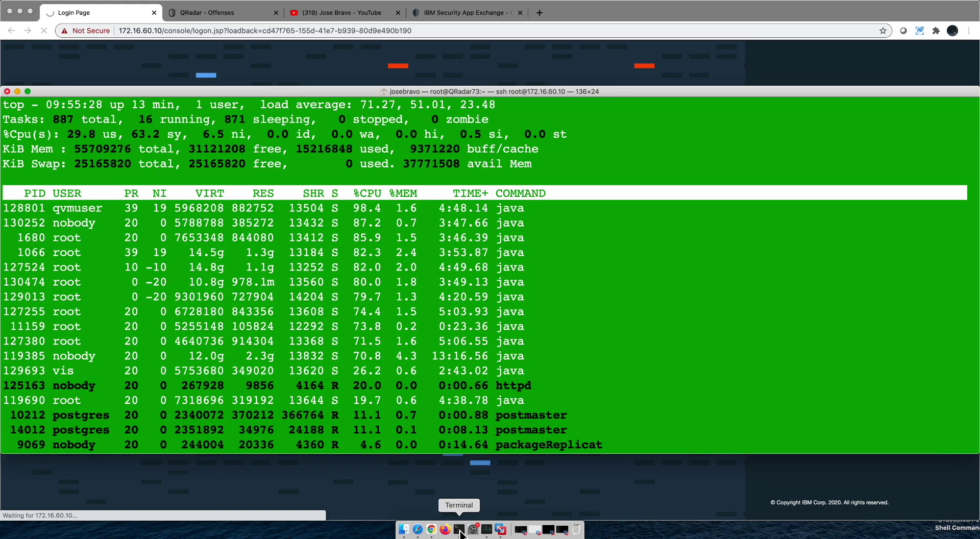
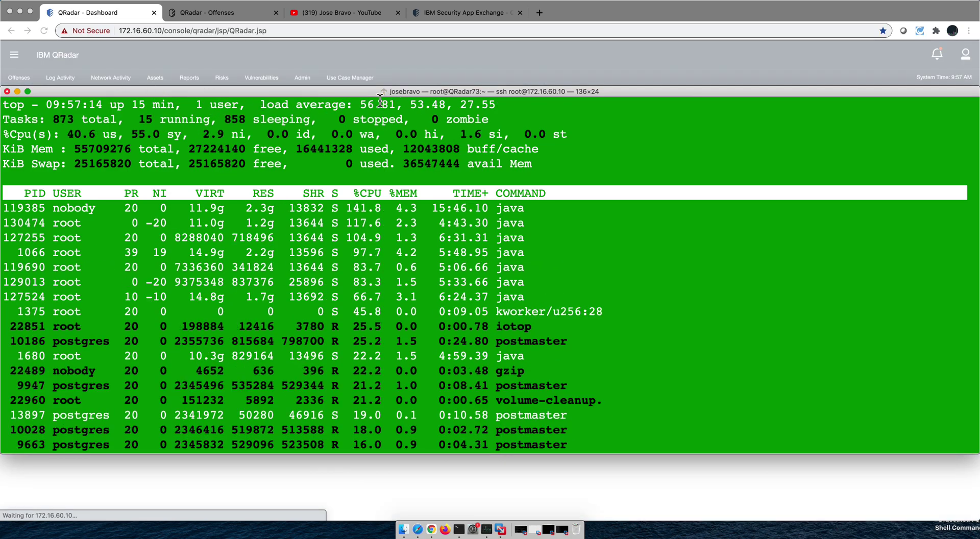
pyautogui.click(388, 67)
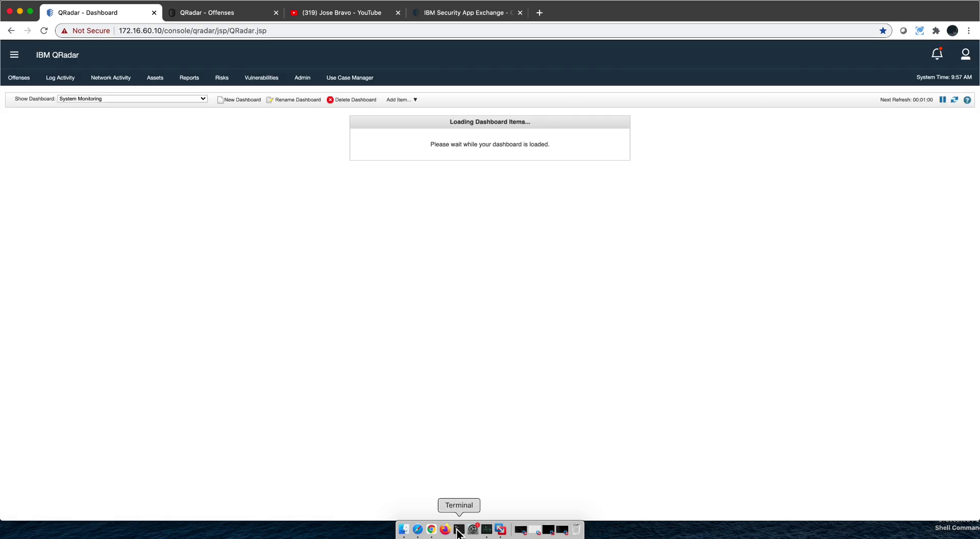
pyautogui.click(459, 531)
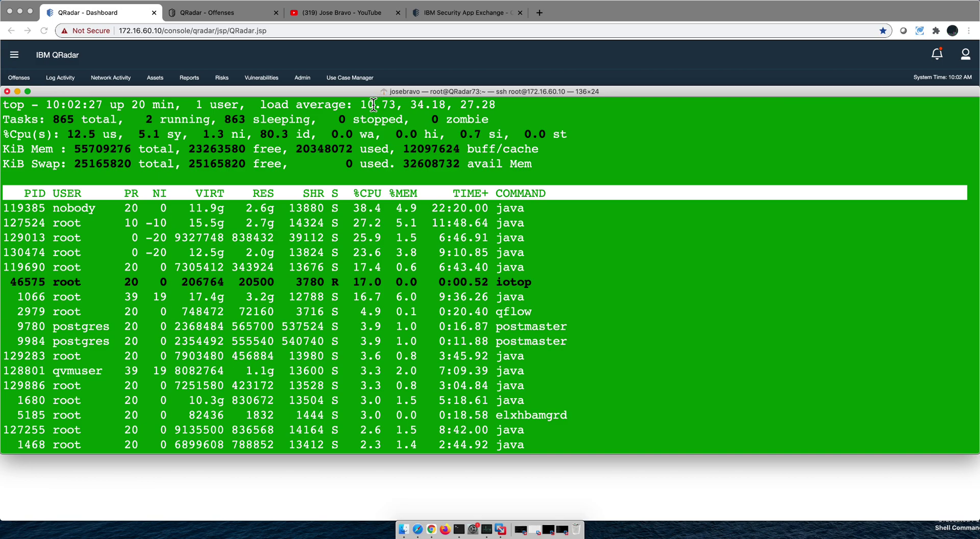
# Step: Return to the browser and reload the QRadar dashboard page
pyautogui.click(393, 72)
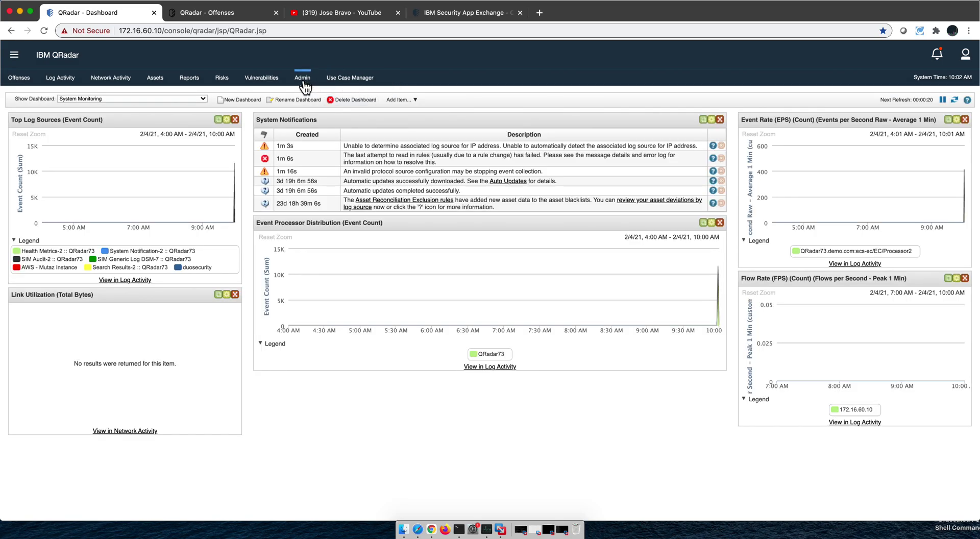
pyautogui.click(44, 31)
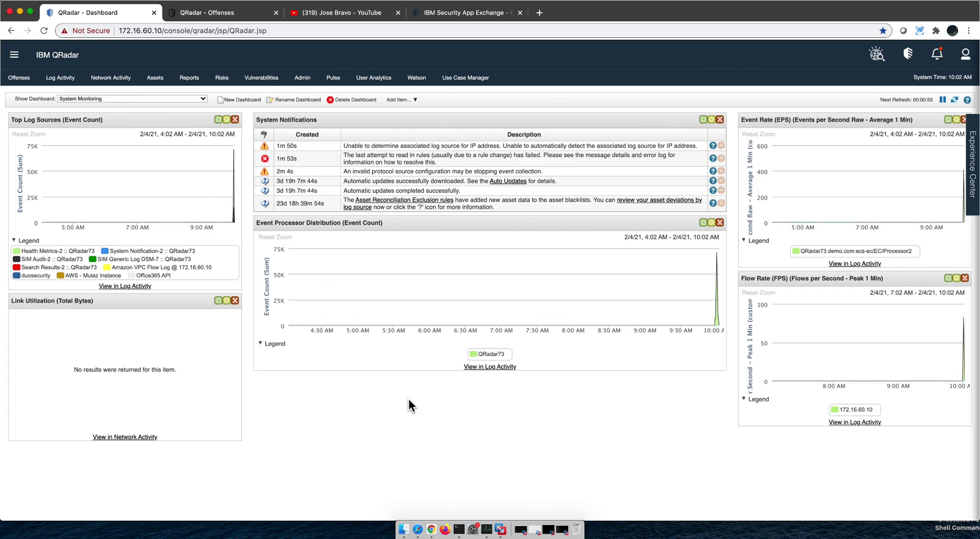
pyautogui.click(459, 530)
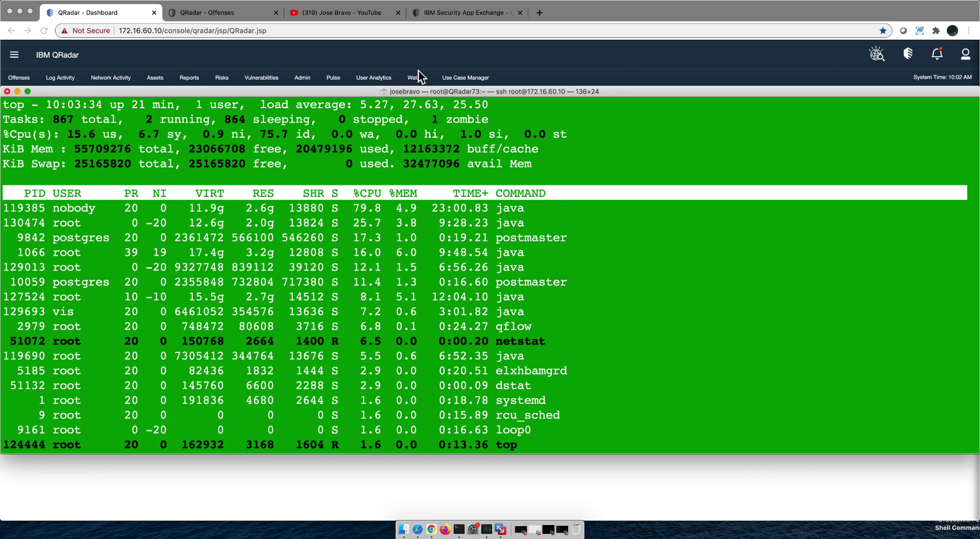
pyautogui.press('q')
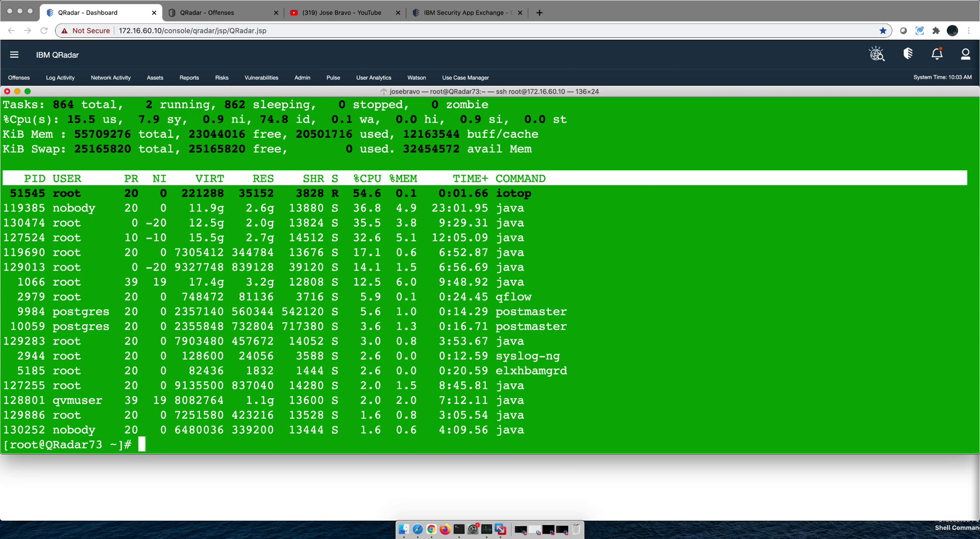
pyautogui.write('ssh')
pyautogui.write(' @r')
pyautogui.write('oot')
pyautogui.press('BackSpace')
pyautogui.press('BackSpace')
pyautogui.press('BackSpace')
pyautogui.press('BackSpace')
pyautogui.press('BackSpace')
pyautogui.press('BackSpace')
pyautogui.write('root')
pyautogui.write('@')
pyautogui.write('172')
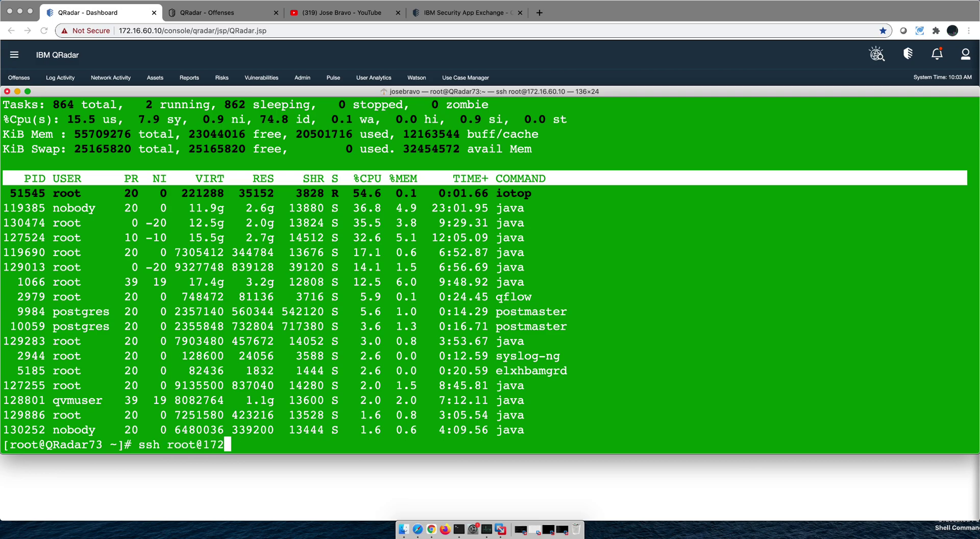
pyautogui.write('.16.60.58')
pyautogui.press('Return')
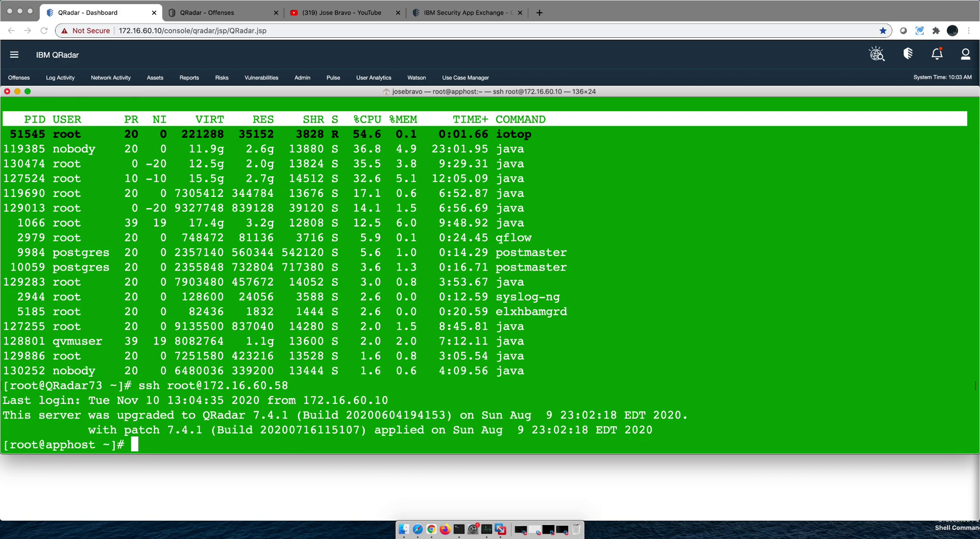
# Step: Run top on the app host to examine its load averages and processes
pyautogui.write('top')
pyautogui.press('Return')
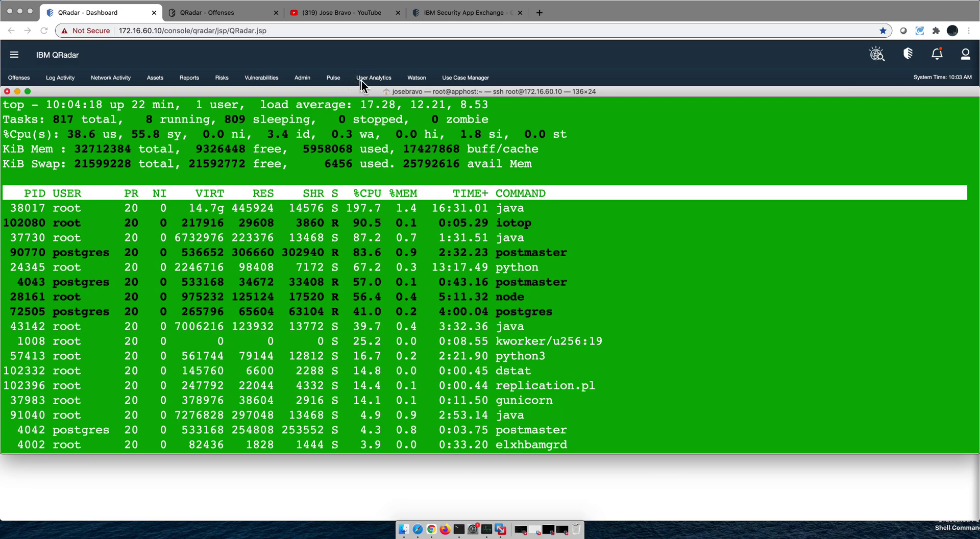
# Step: Switch to the browser and look through the installed apps in QRadar's main navigation menu
pyautogui.click(259, 57)
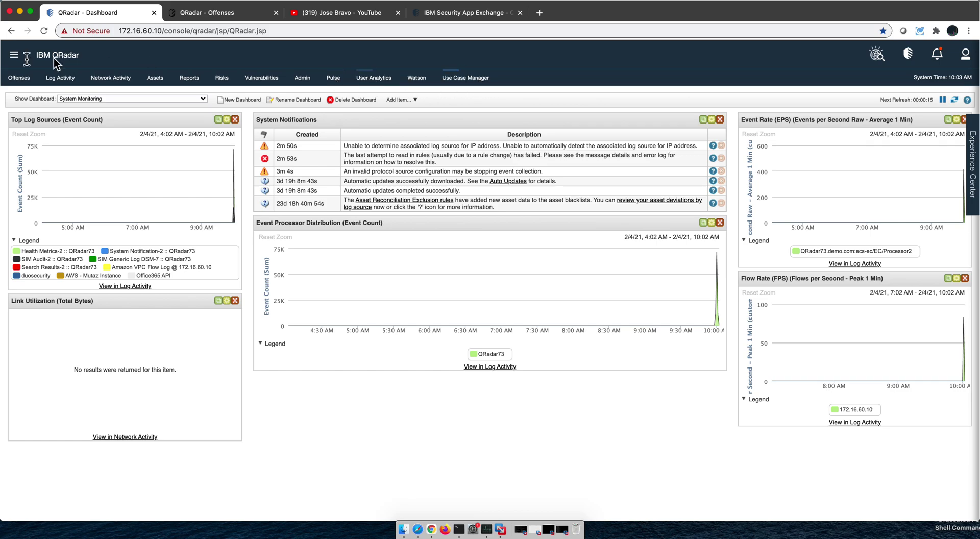
pyautogui.click(14, 56)
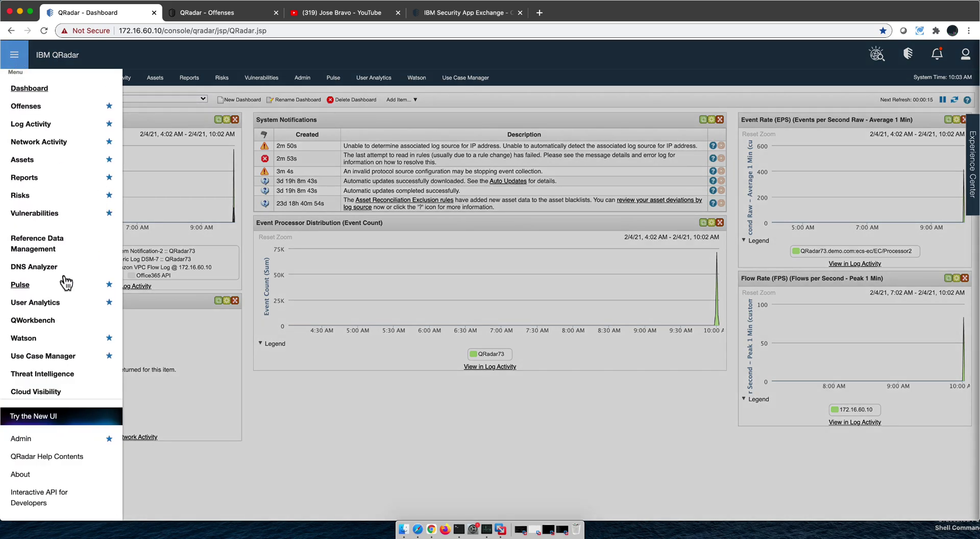
pyautogui.scroll(-1, 31, 337)
pyautogui.scroll(1, 31, 341)
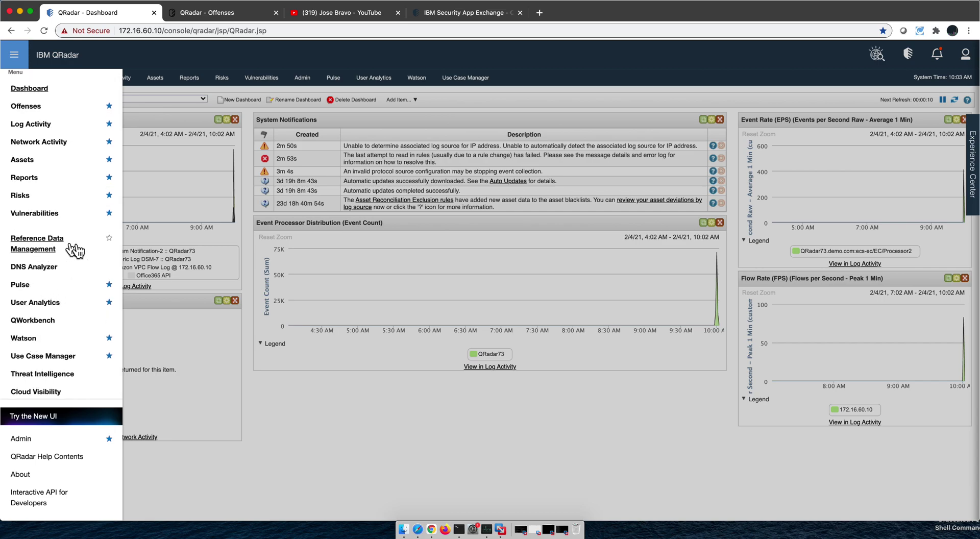
# Step: Switch to Terminal and then the AppHost virtual machine, check its processor and memory settings, and minimize the virtual machine
pyautogui.click(458, 531)
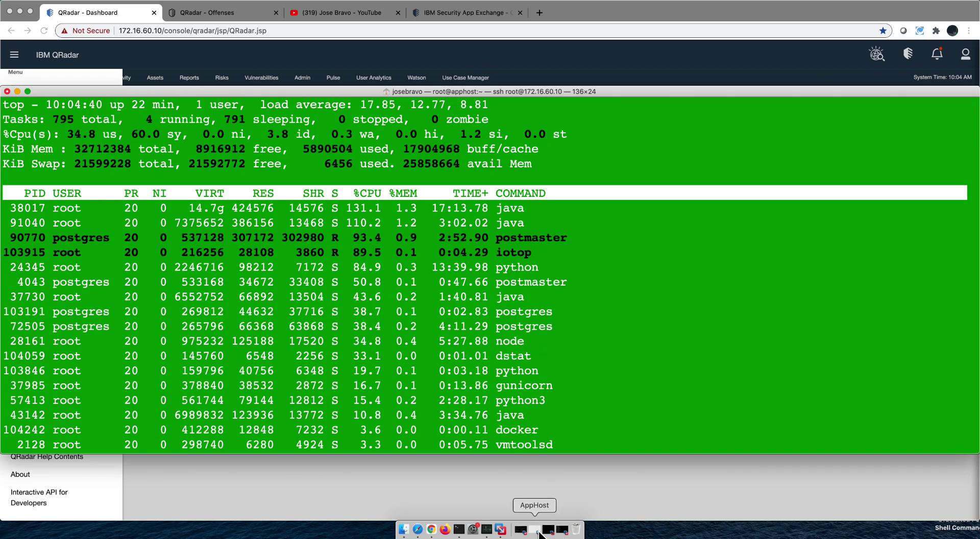
pyautogui.click(533, 532)
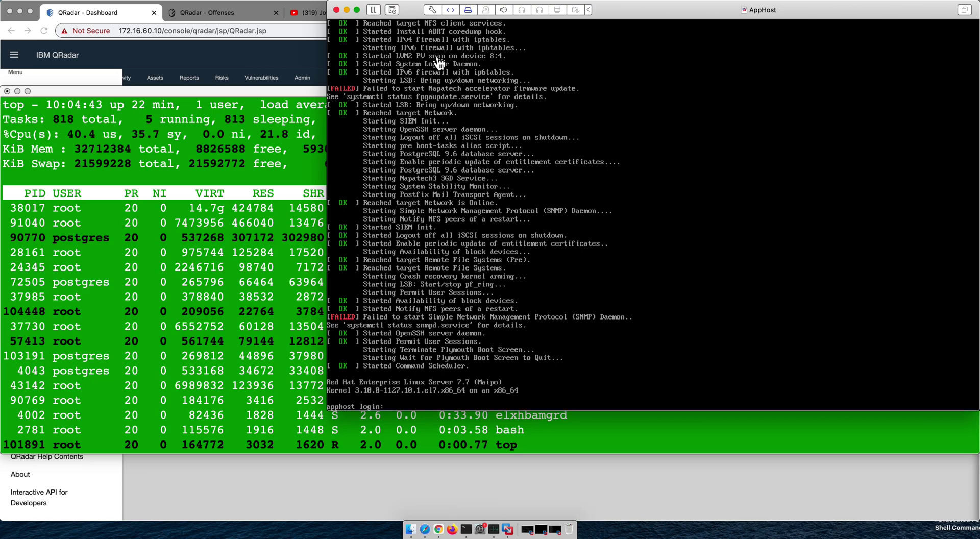
pyautogui.click(432, 9)
pyautogui.click(492, 80)
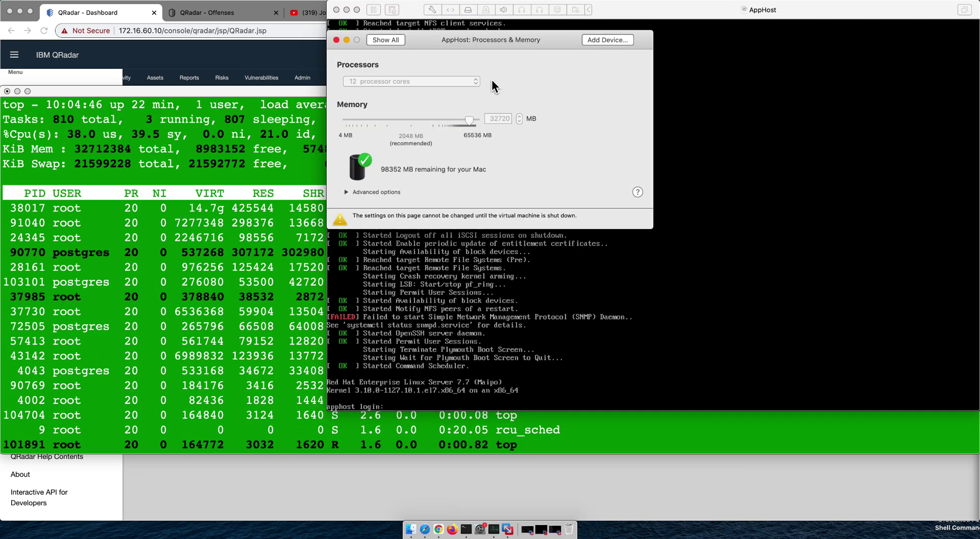
pyautogui.click(337, 40)
pyautogui.click(346, 10)
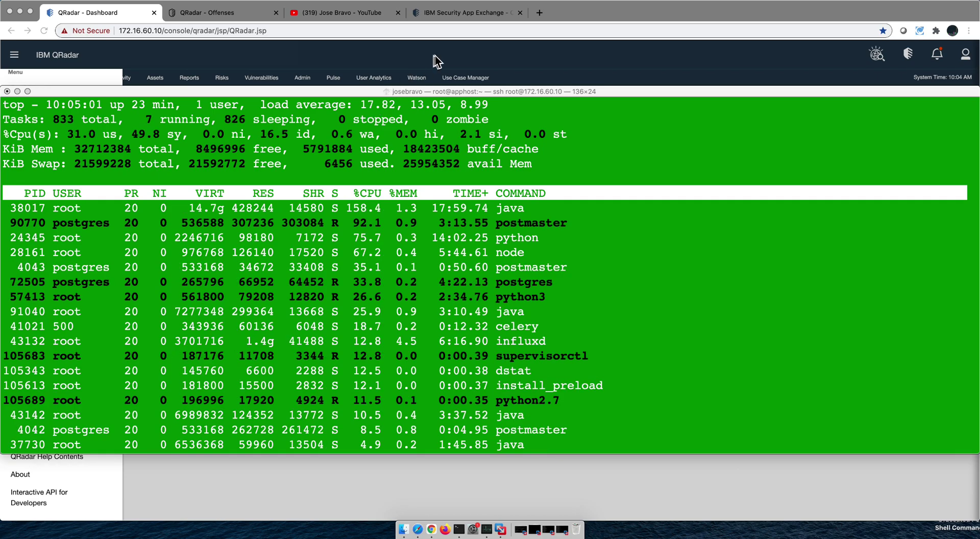
# Step: Switch to the browser and open the Use Case Manager app in QRadar to view its Use Case Explorer
pyautogui.click(457, 67)
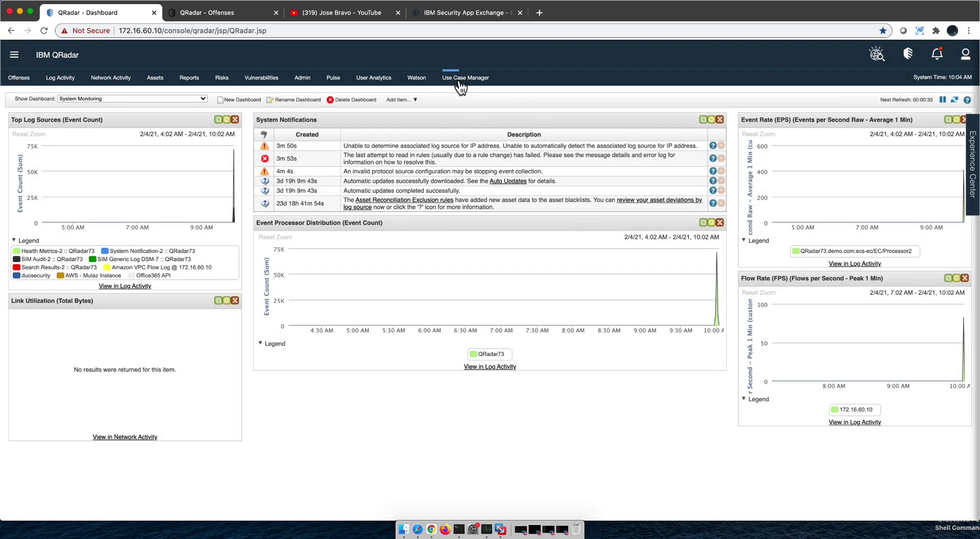
pyautogui.click(460, 82)
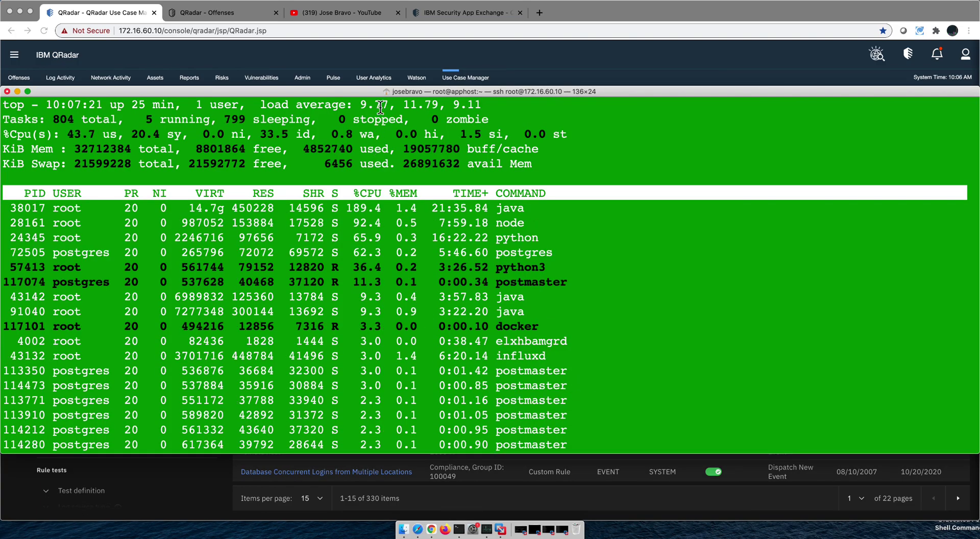
pyautogui.click(452, 61)
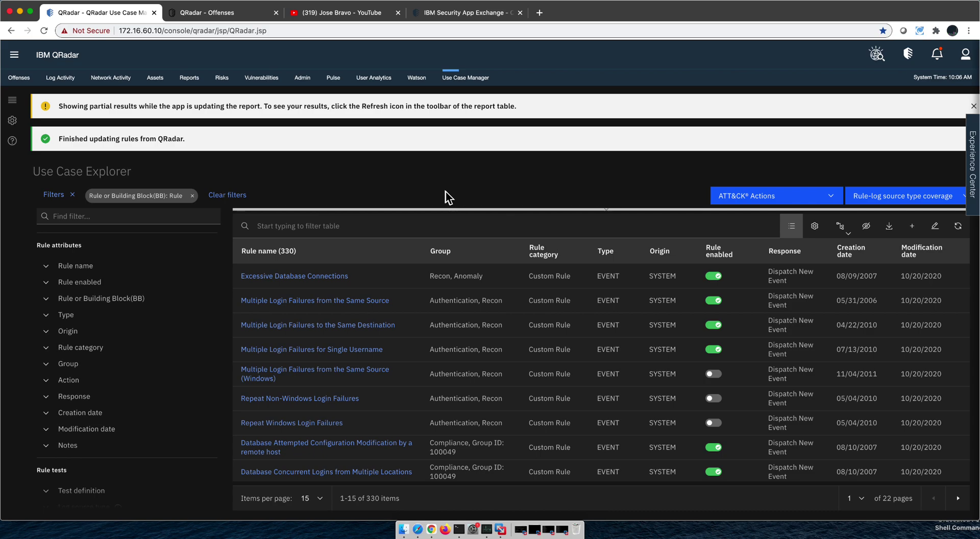
# Step: Switch to Terminal and highlight the load average line in the app host's top output to examine it
pyautogui.click(459, 530)
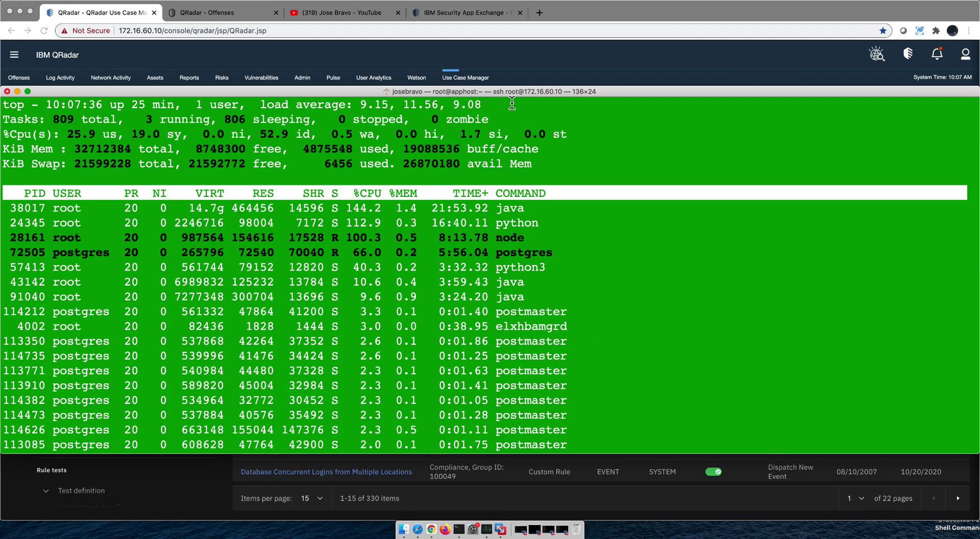
pyautogui.moveTo(498, 104); pyautogui.dragTo(341, 137)
pyautogui.scroll(-2, 341, 137)
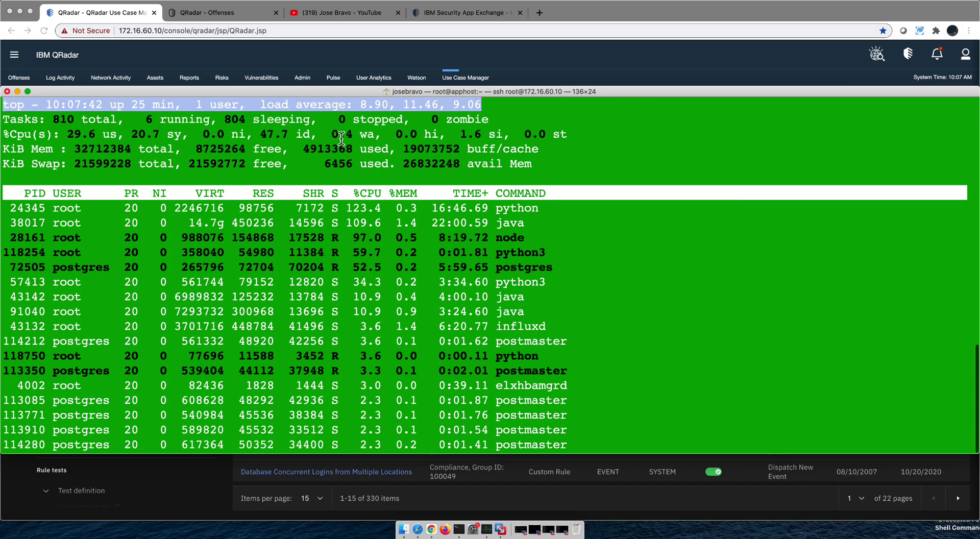